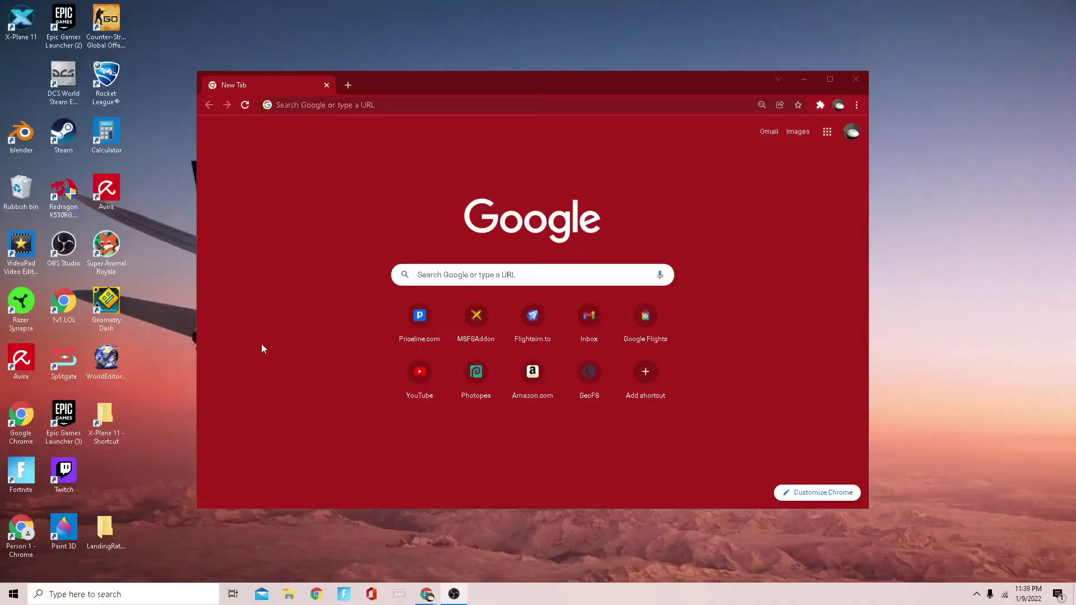
- Maximize Chrome and search Google for 'xplane .org store'
left_click(373, 105)
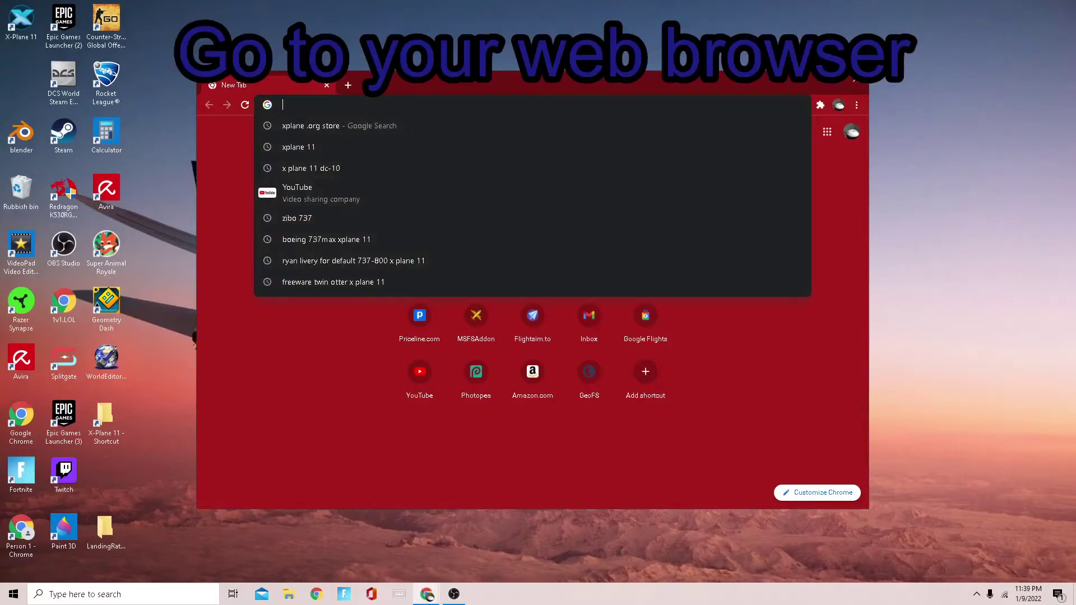
left_click(829, 83)
left_click(331, 29)
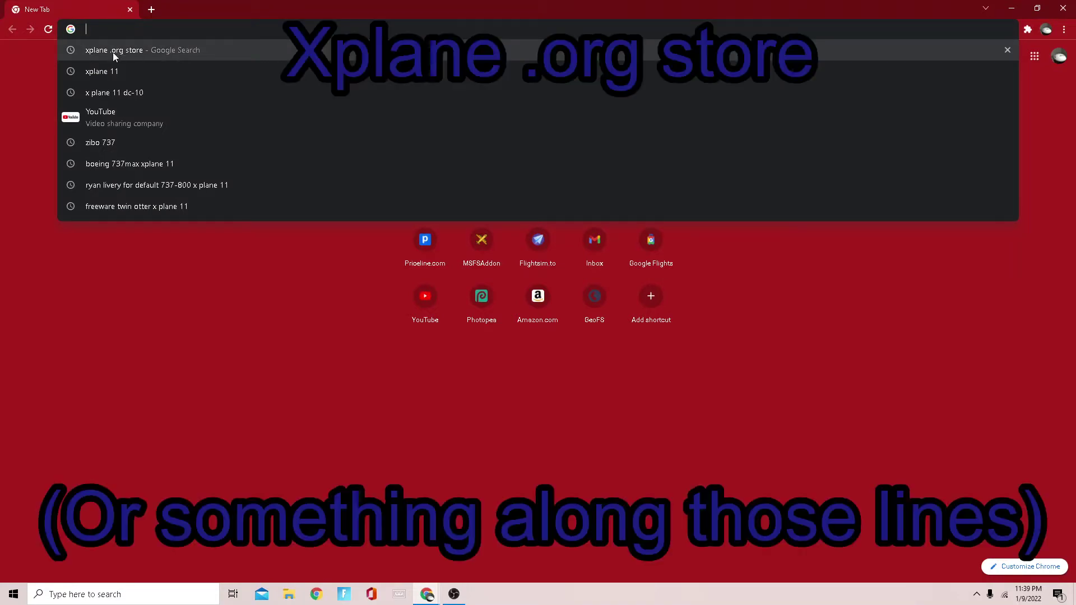
left_click(147, 50)
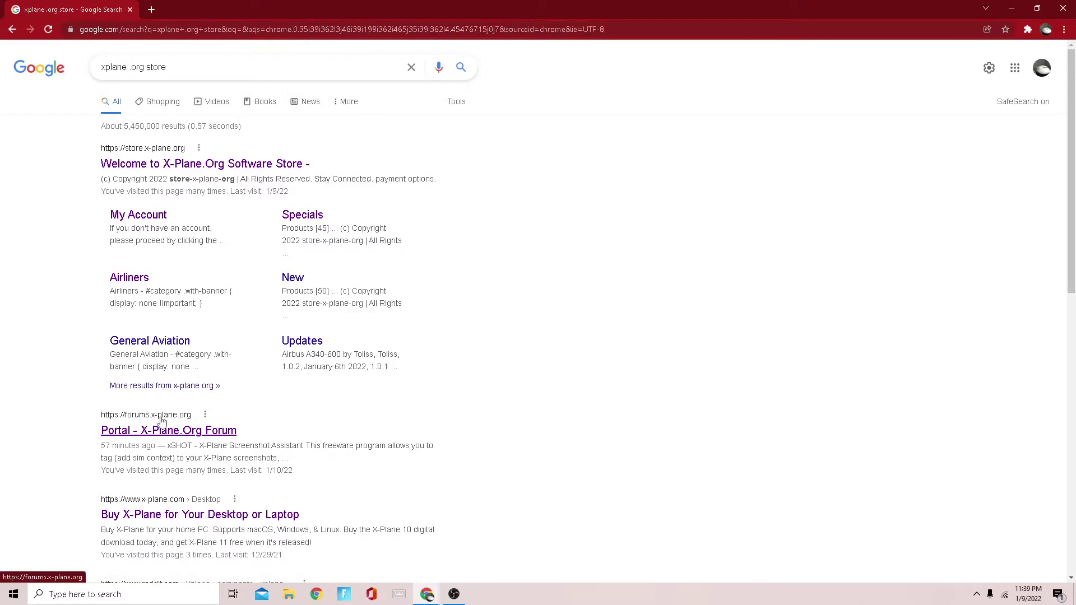
- Go to the X-Plane.Org Forum portal's Downloads > Top Planes list
left_click(203, 437)
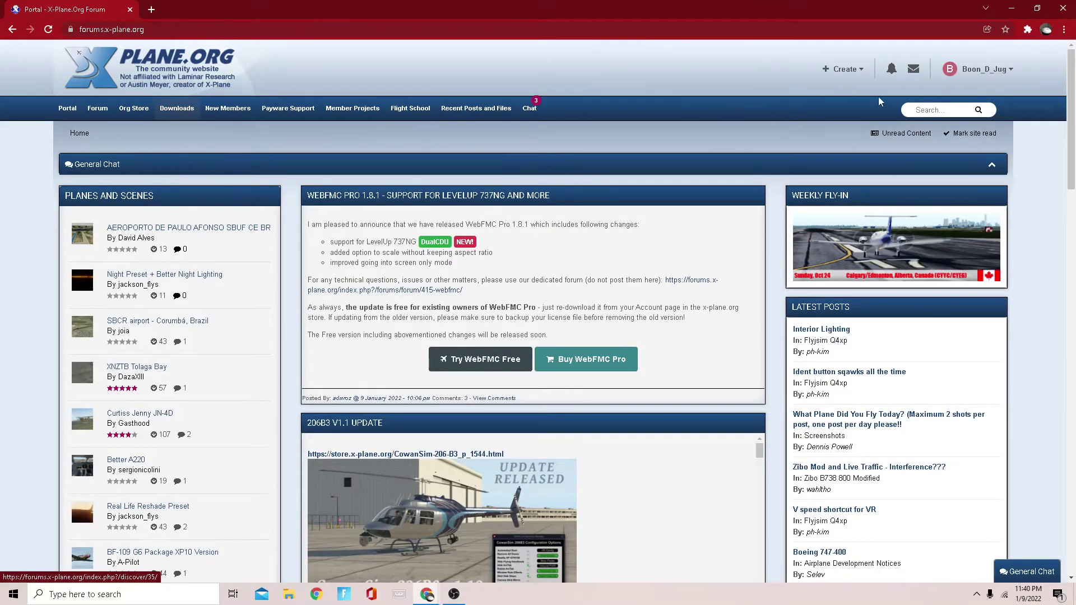
mouse_move(179, 109)
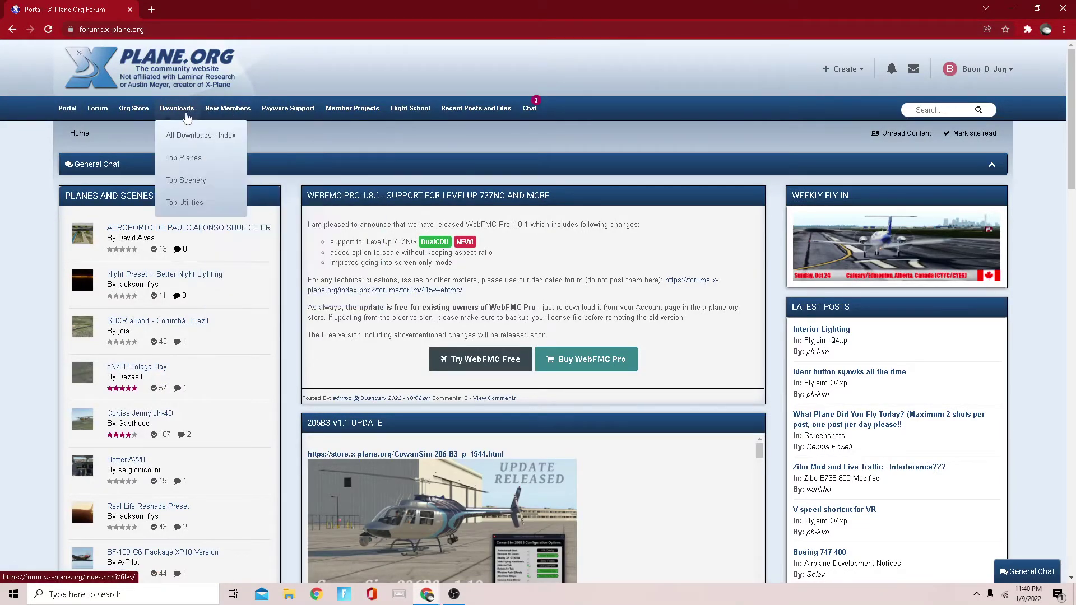
left_click(183, 157)
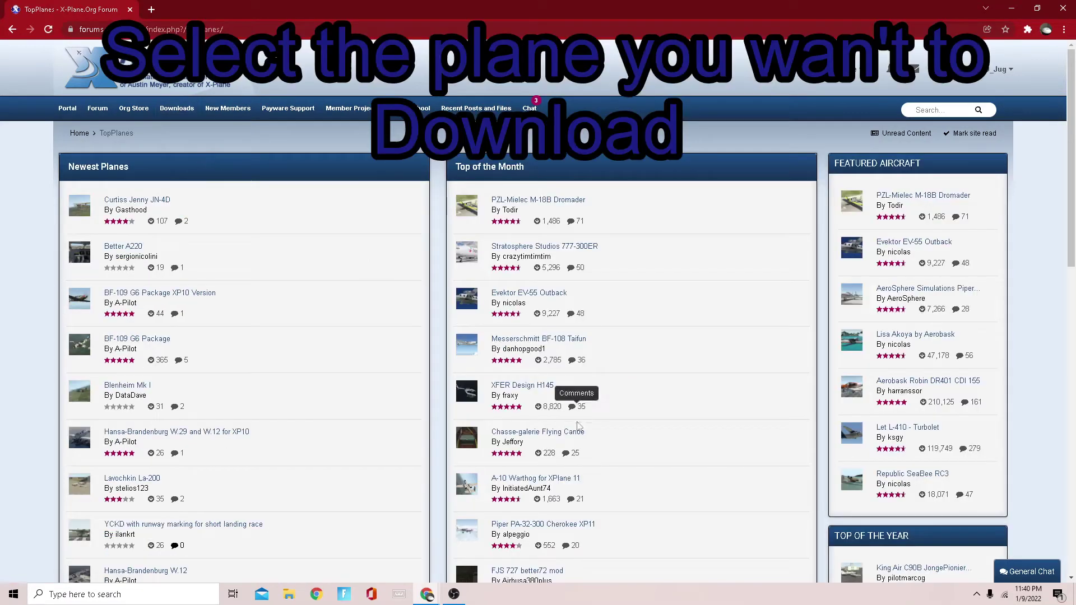
- Download the Piper PA-32-300 Cherokee XP11 file from its page
scroll(569, 430, "down", 1)
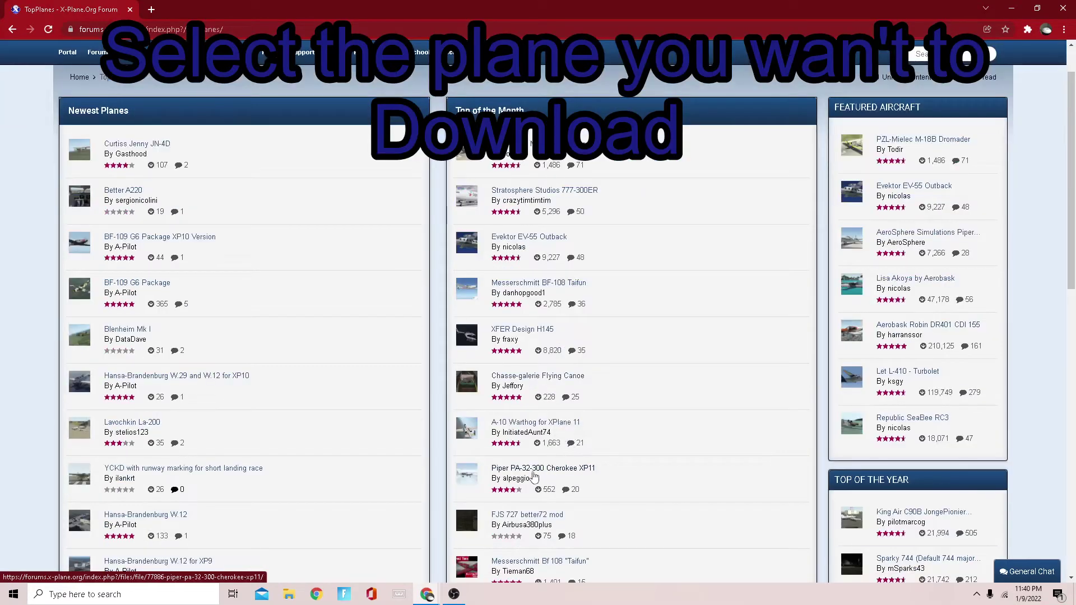
left_click(540, 473)
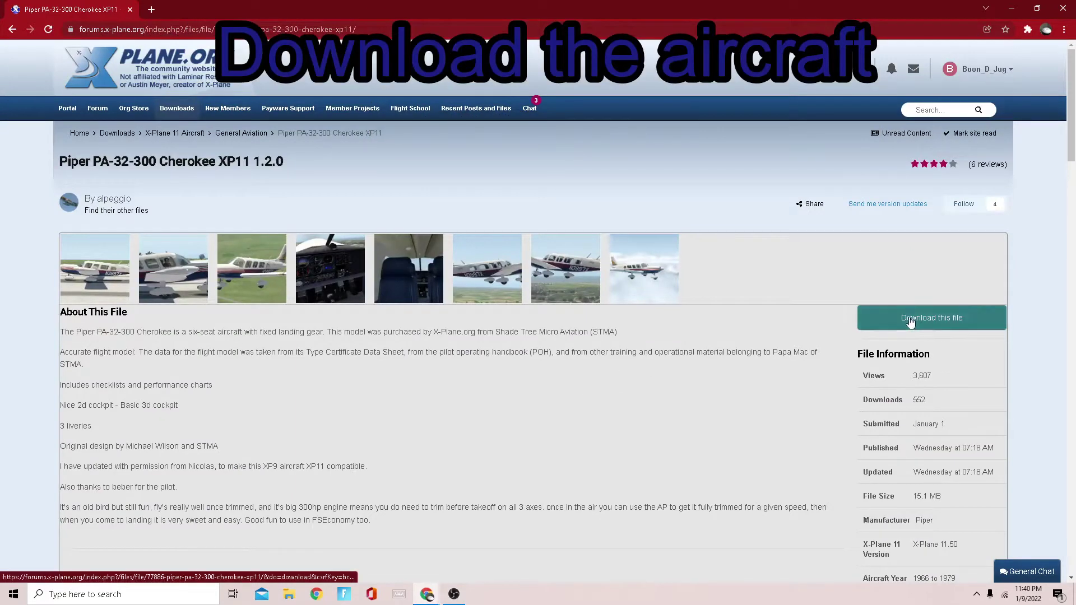
left_click(899, 320)
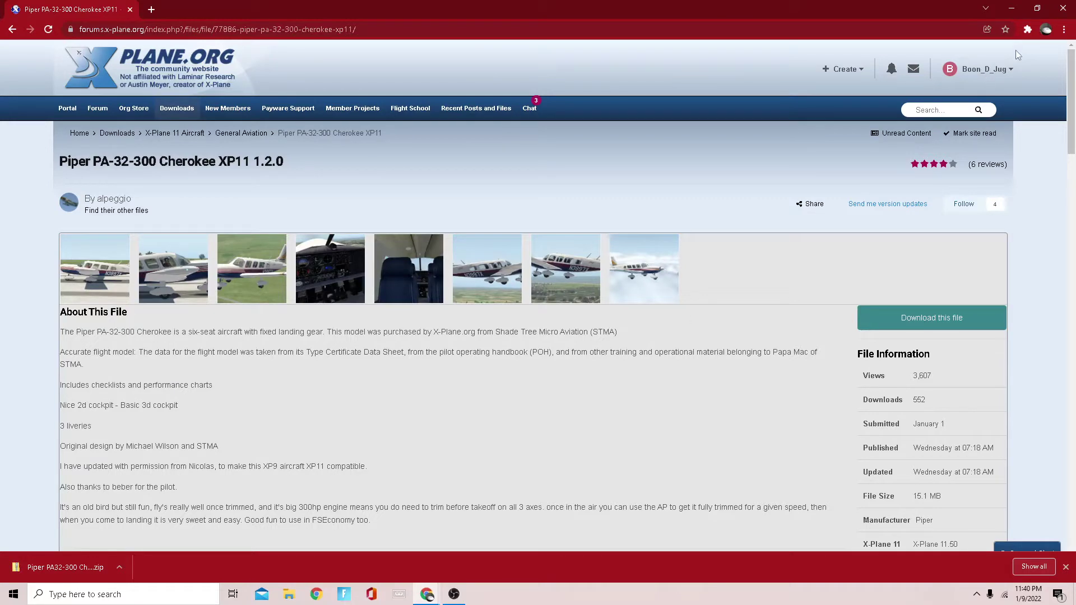
- Close Chrome and select Piper PA32-300 Cherokee V1.2.zip in the Downloads folder
left_click(1064, 8)
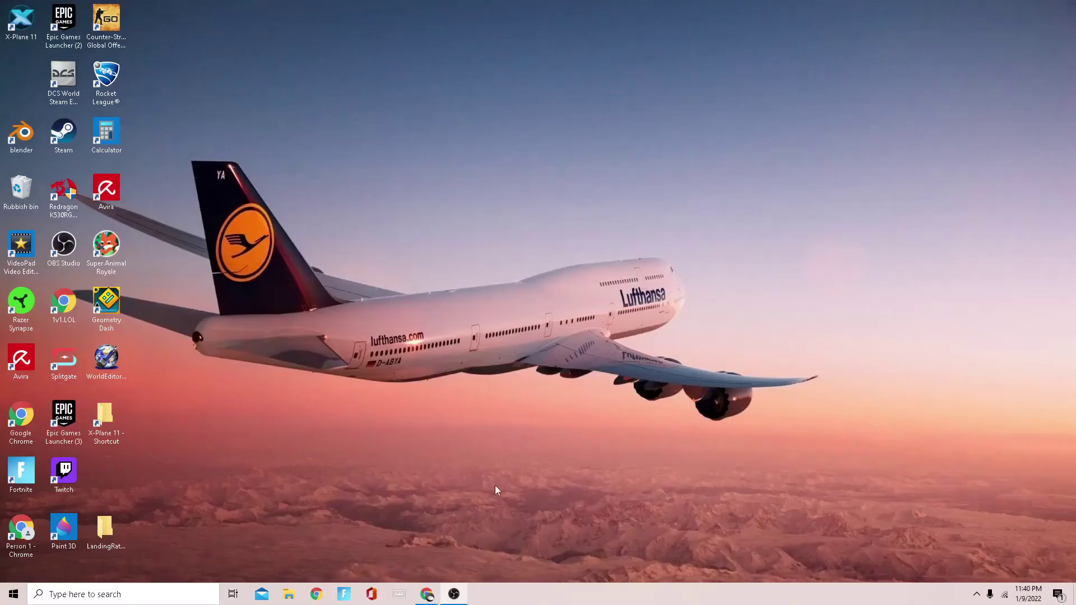
left_click(294, 599)
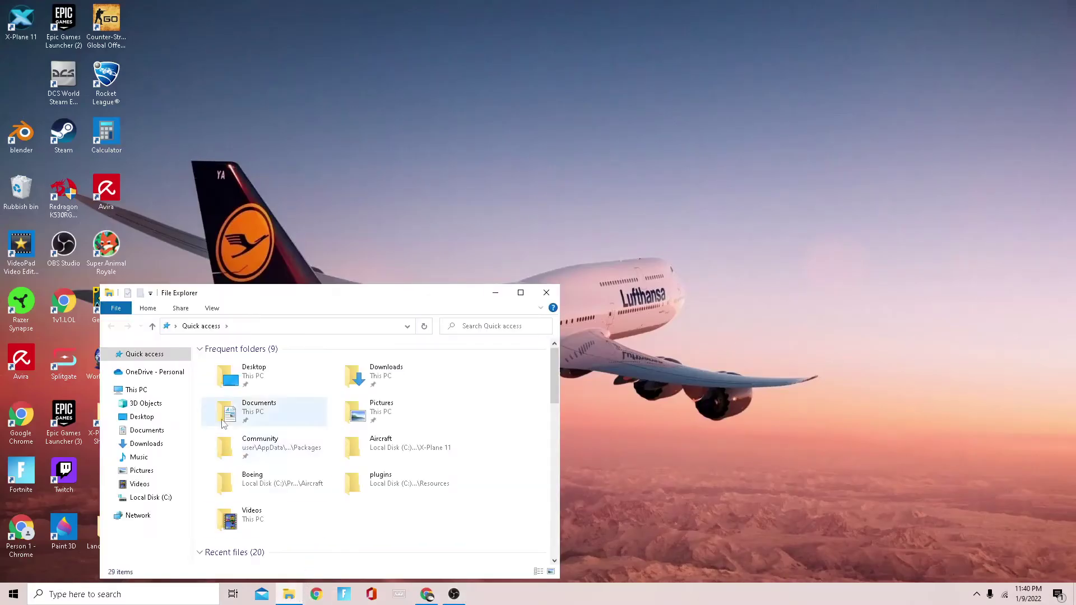
left_click(147, 444)
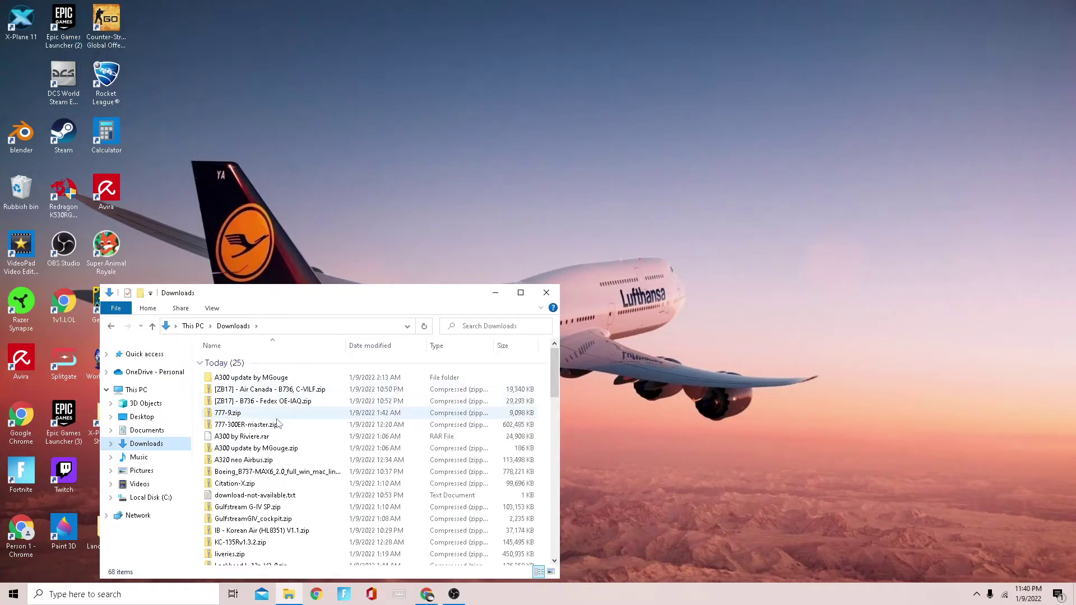
scroll(269, 446, "down", 1)
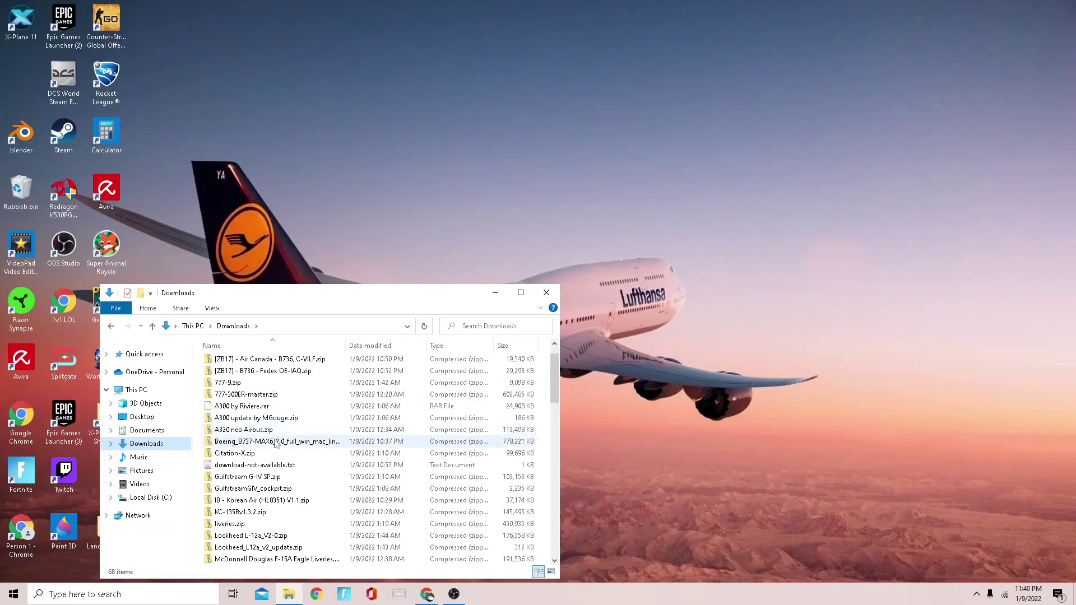
scroll(275, 451, "down", 1)
scroll(274, 453, "down", 1)
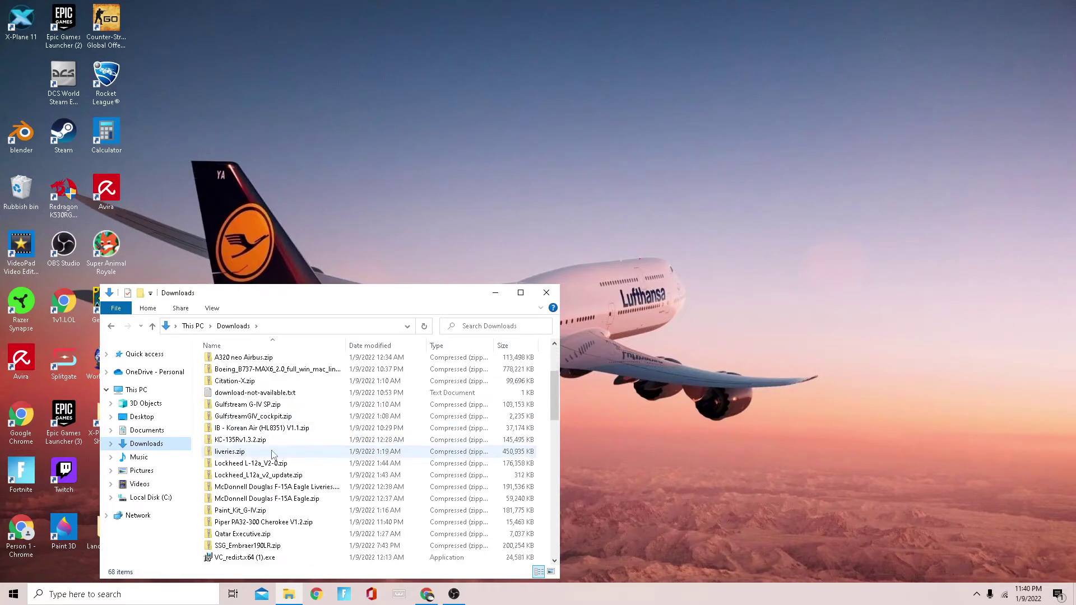
left_click(280, 527)
- Extract the Cherokee zip to its default destination and select the new Piper PA32-300 Cherokee V1.2 folder
right_click(279, 523)
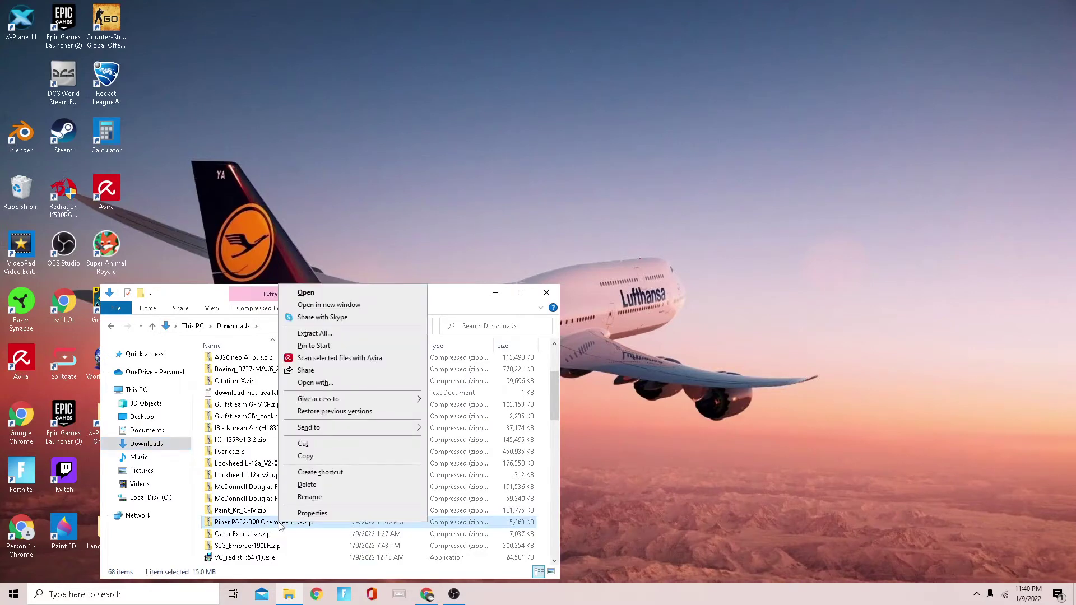
left_click(346, 335)
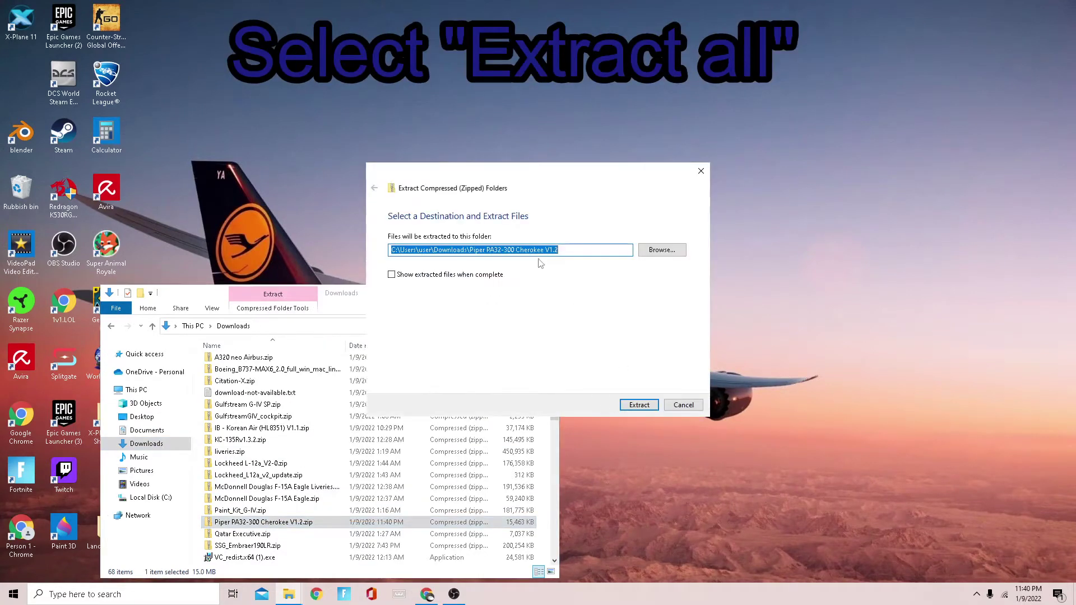
left_click(640, 406)
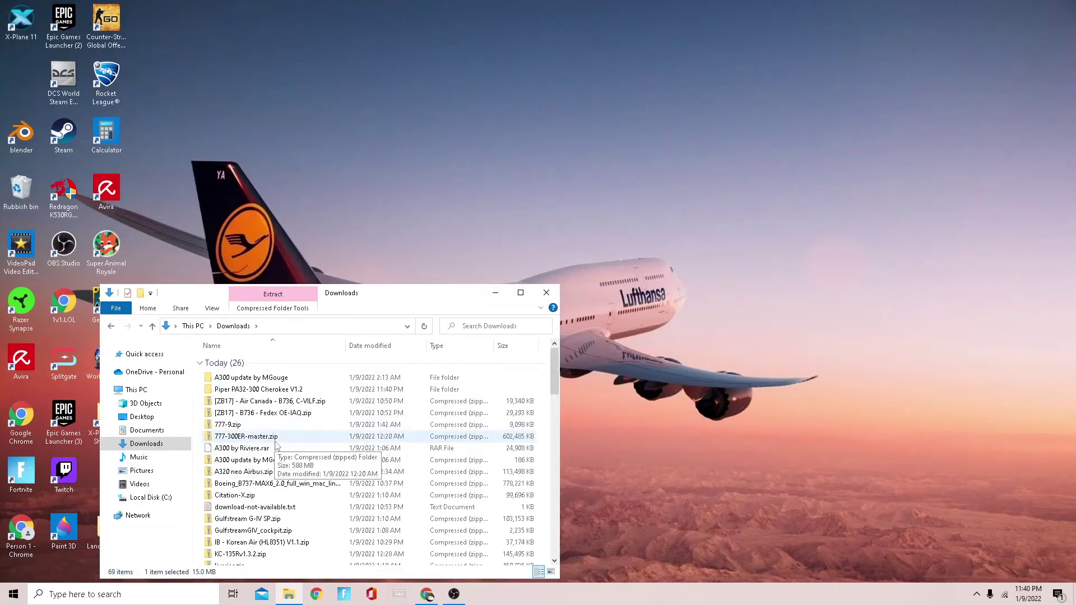
scroll(265, 414, "down", 4)
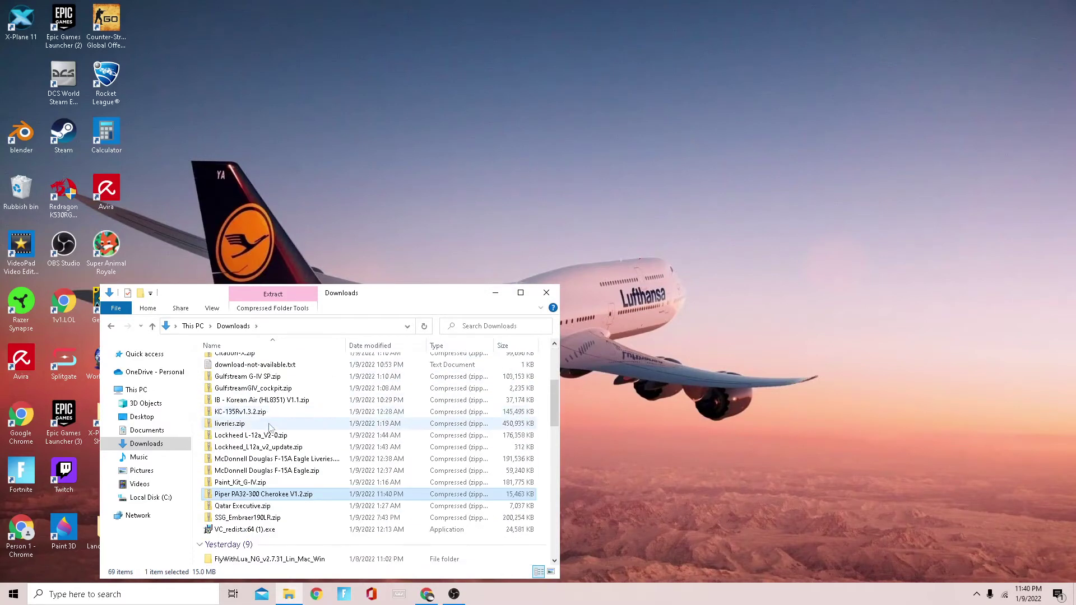
scroll(275, 448, "down", 1)
scroll(275, 448, "up", 4)
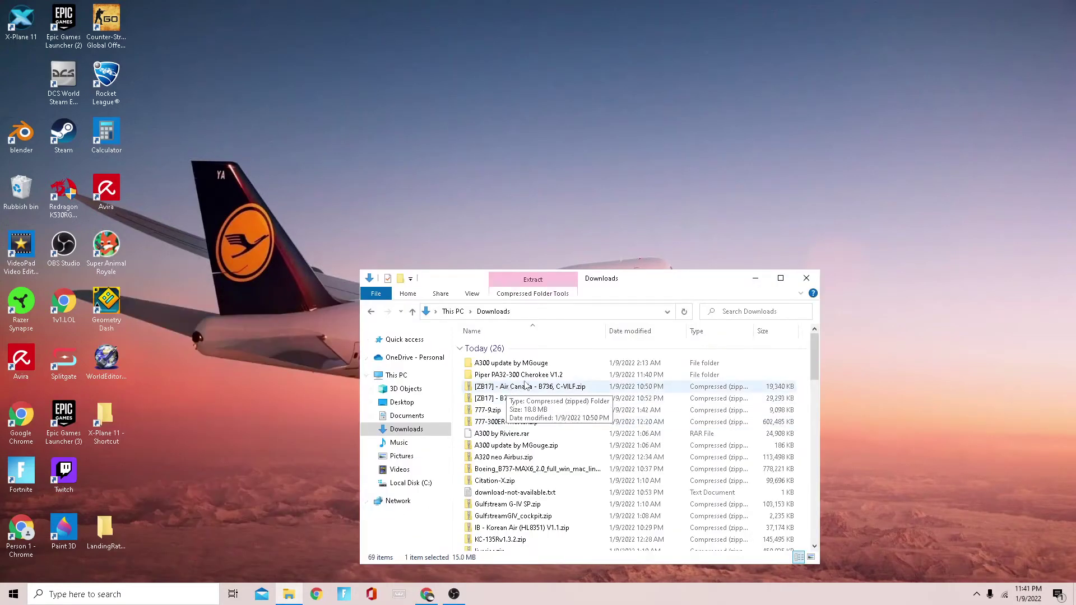
left_click(525, 380)
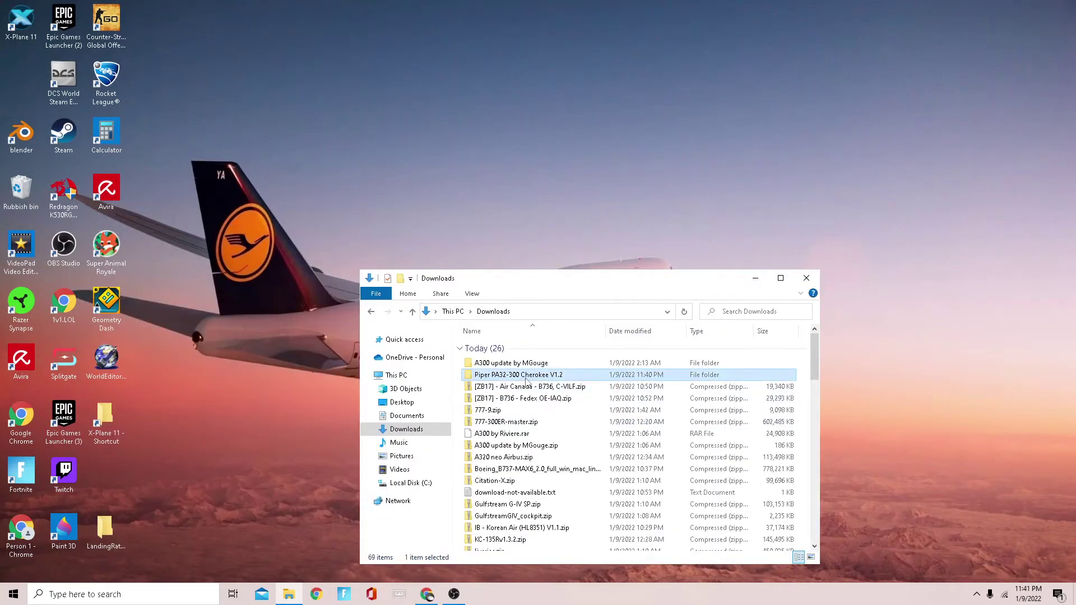
- Move the Piper PA32-300 Cherokee V1.2 folder to the desktop and open the X-Plane 11 shortcut
left_click_drag(526, 380, 256, 178)
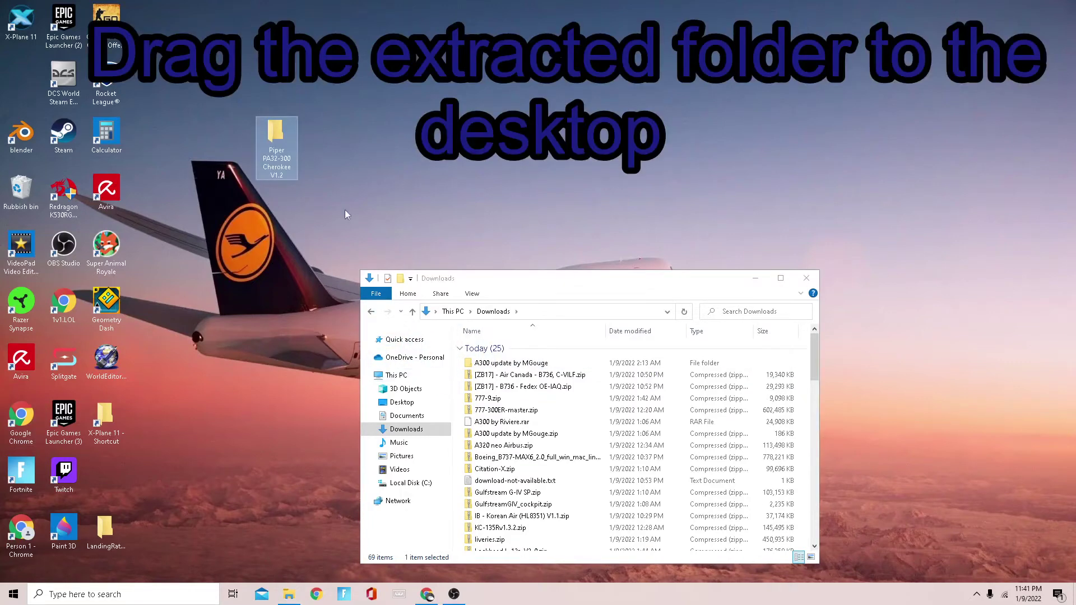
left_click(806, 278)
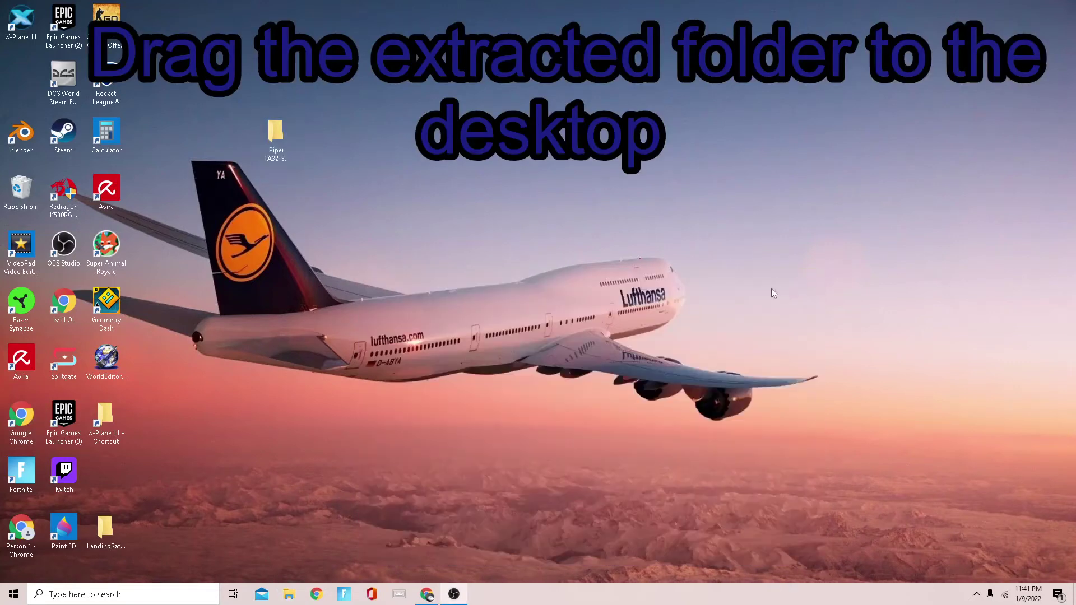
double_click(116, 423)
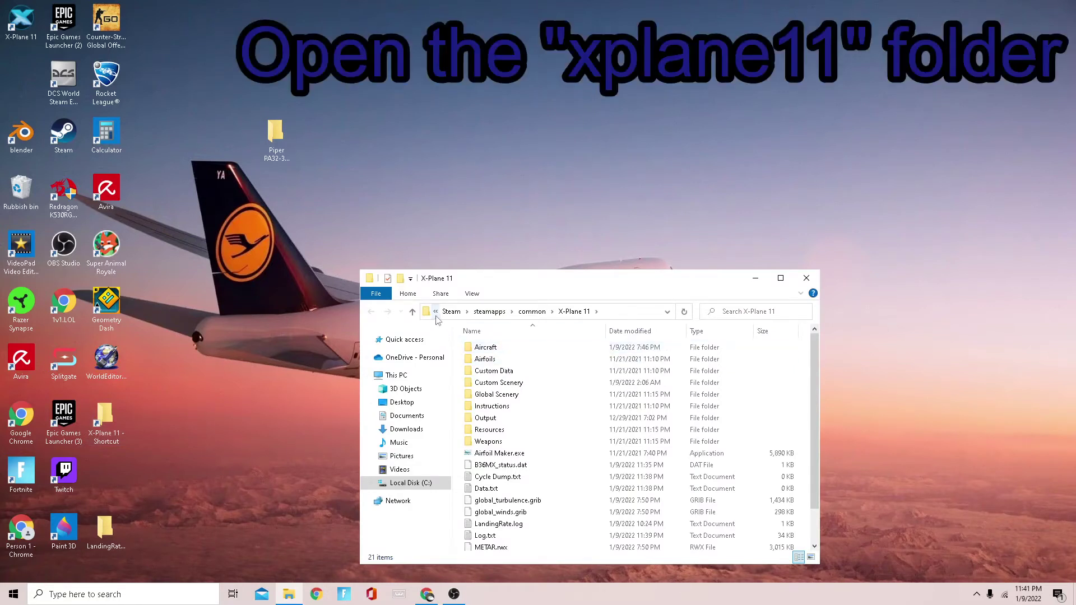
- Browse C: > Program Files (x86) > Steam > steamapps > common > X-Plane 11 > Aircraft
left_click(395, 376)
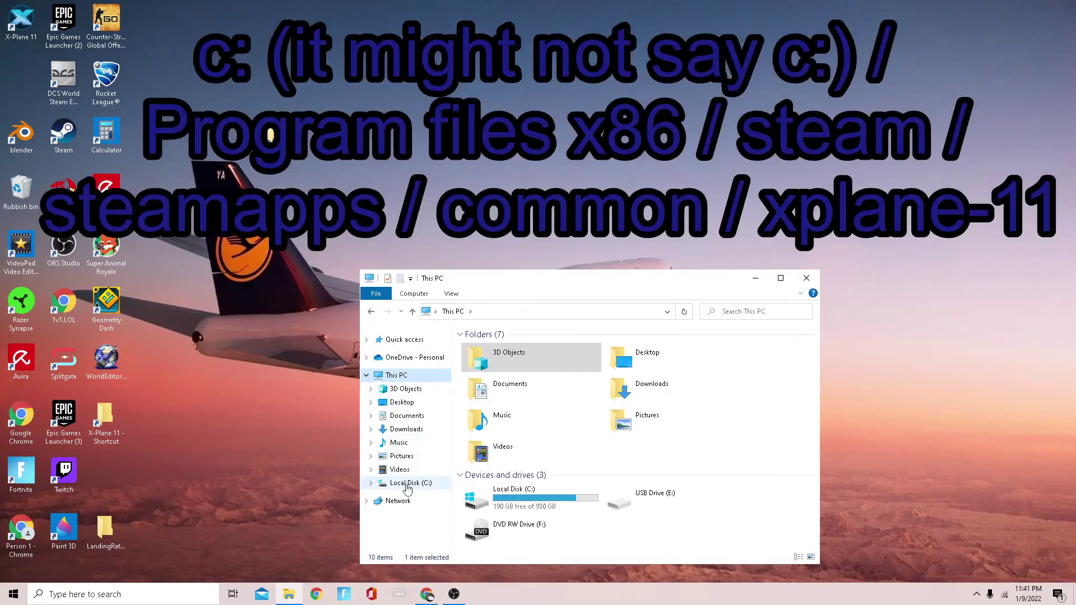
left_click(407, 484)
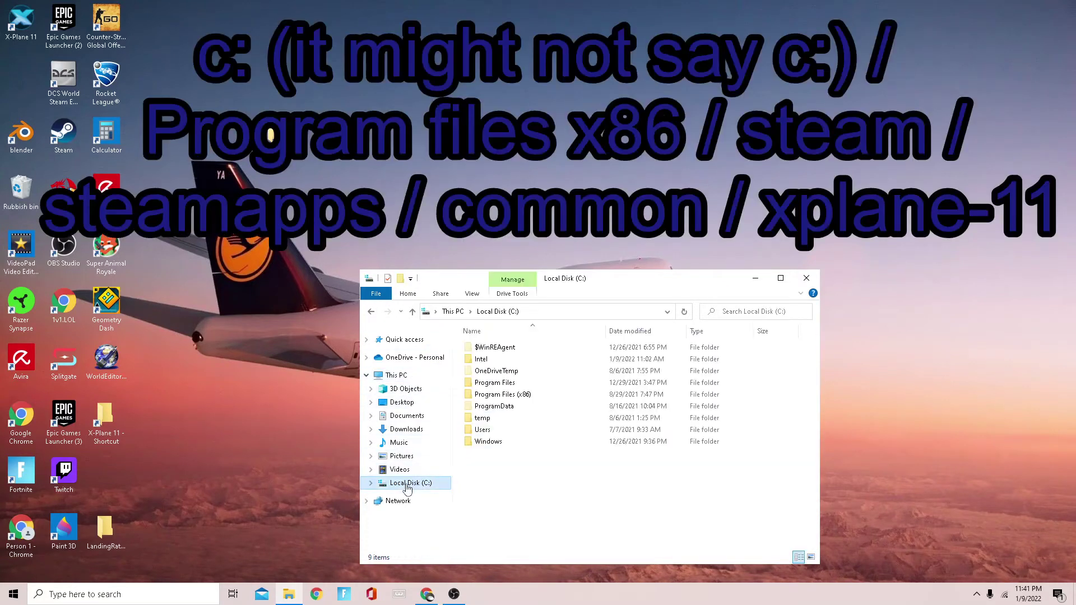
double_click(500, 396)
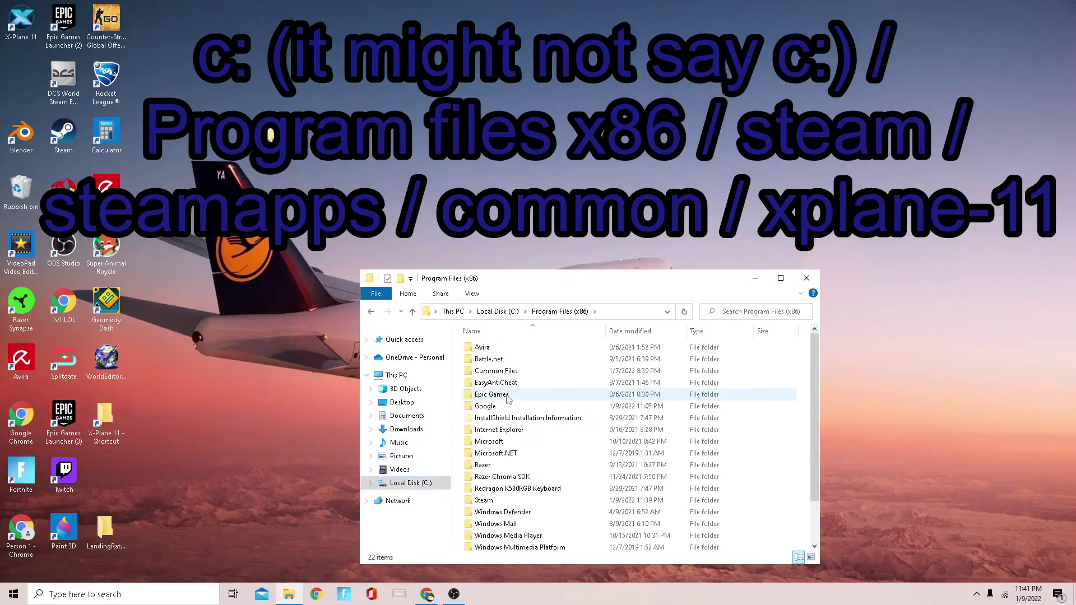
scroll(511, 403, "down", 2)
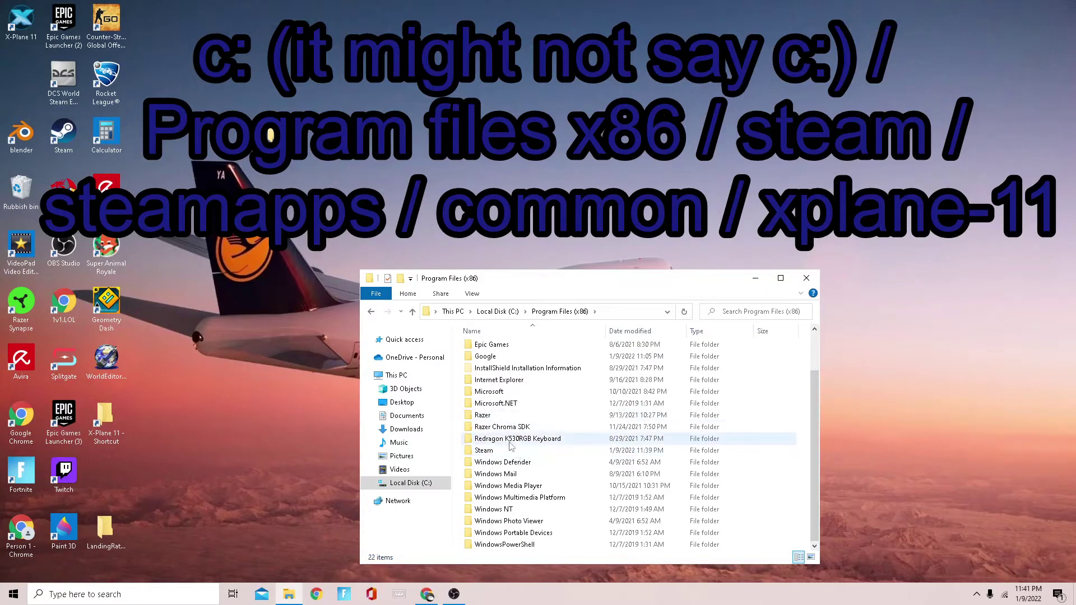
double_click(512, 450)
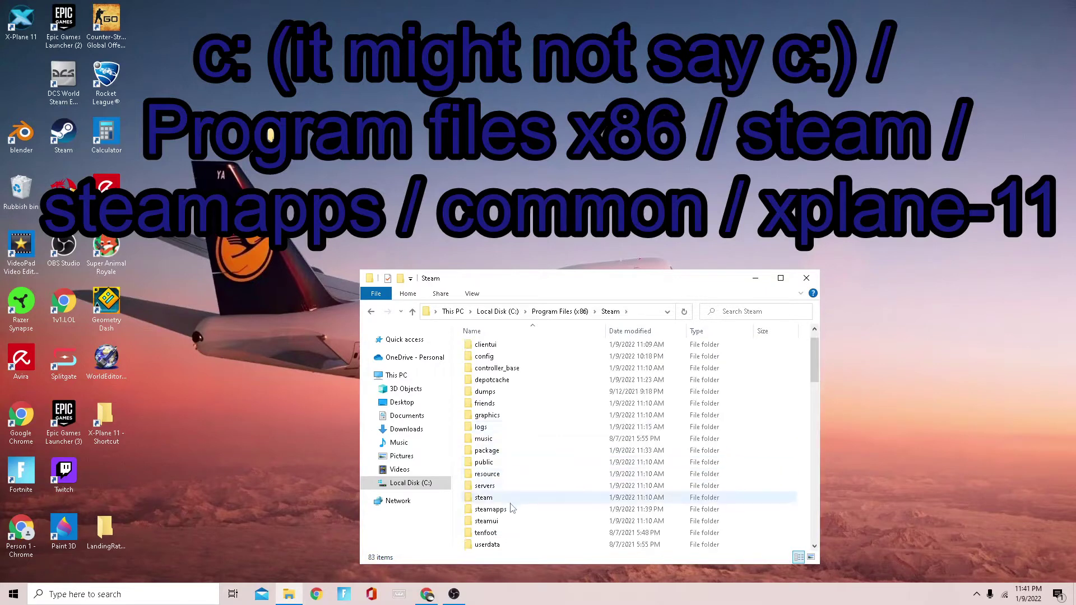
double_click(512, 509)
double_click(511, 349)
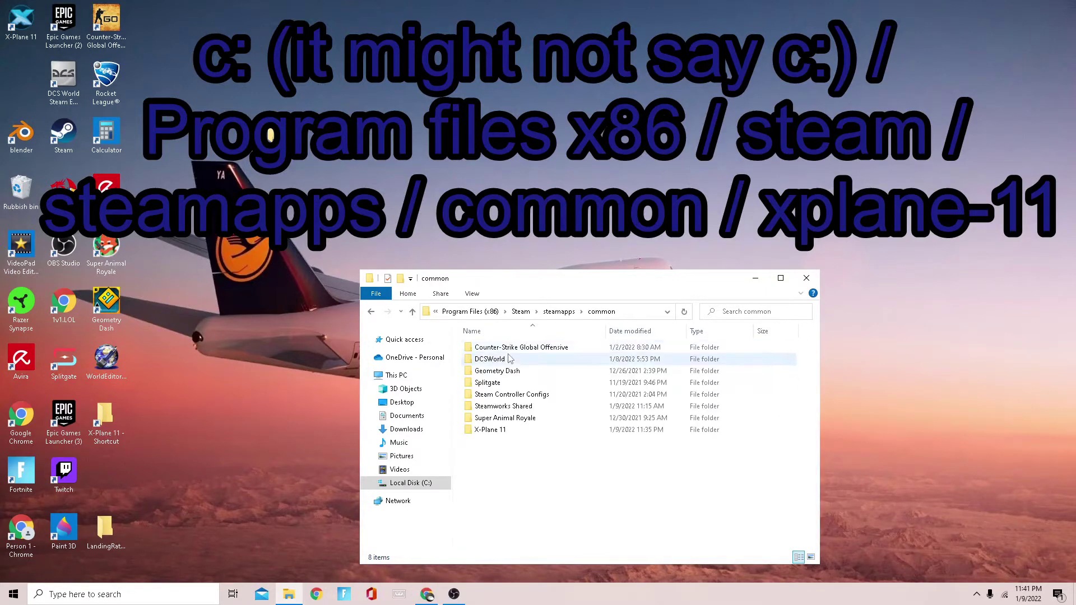
double_click(490, 429)
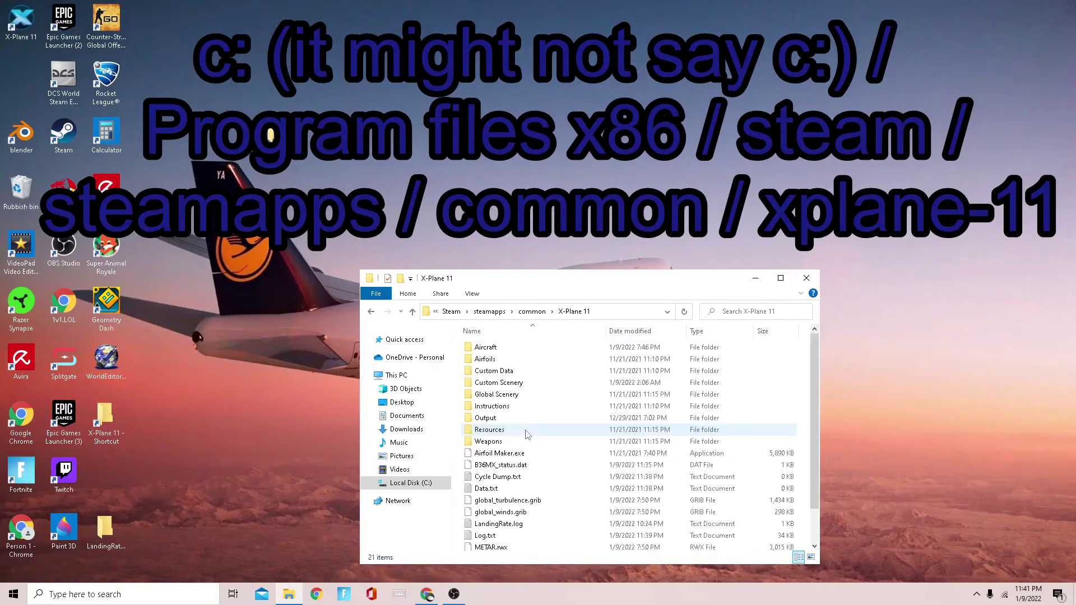
double_click(534, 351)
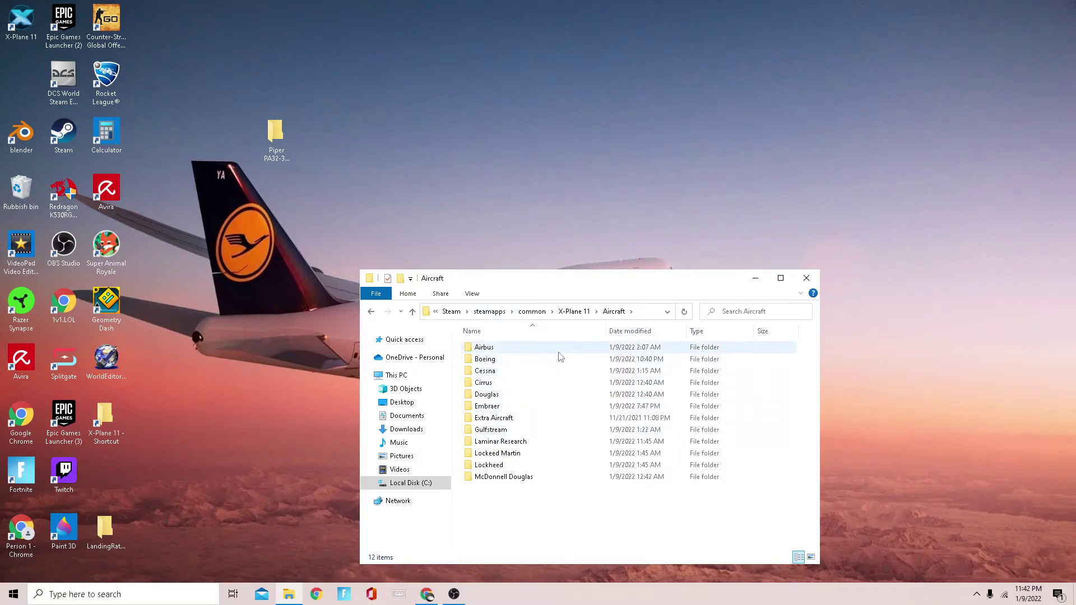
- Create a new folder named Piper inside the Aircraft folder
right_click(525, 520)
mouse_move(572, 495)
left_click(681, 495)
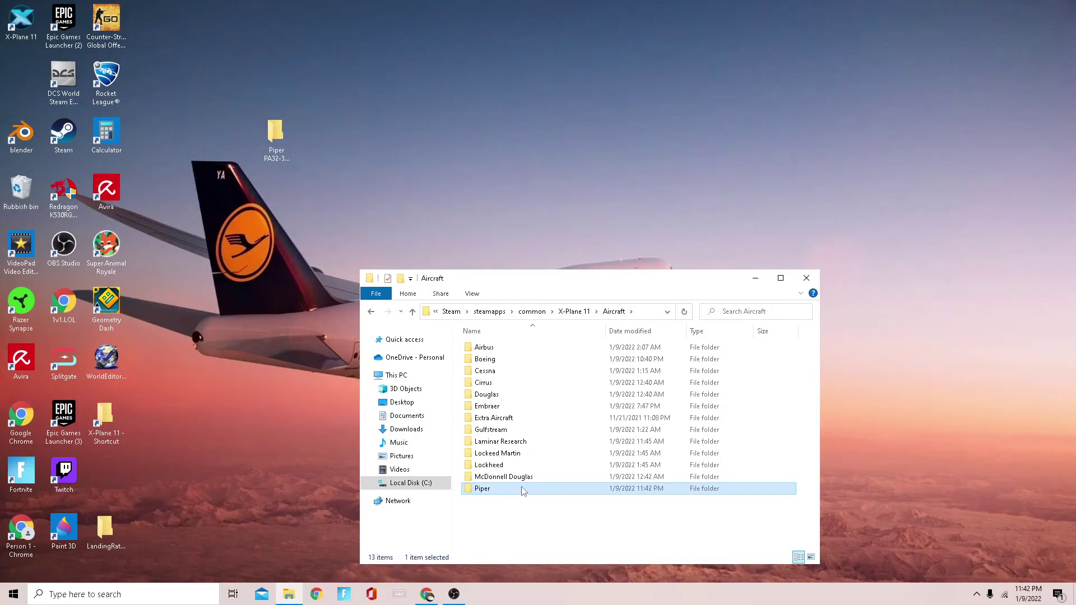
- Move the desktop Piper PA32-300 Cherokee V1.2 folder into Piper, then close Explorer
double_click(524, 489)
left_click_drag(276, 138, 571, 412)
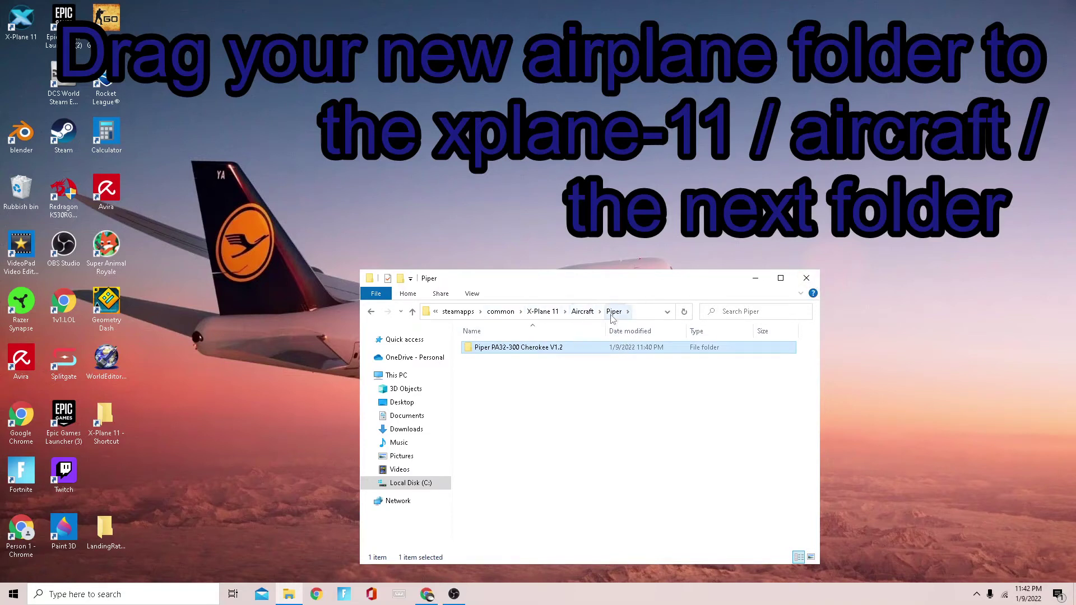
left_click(808, 279)
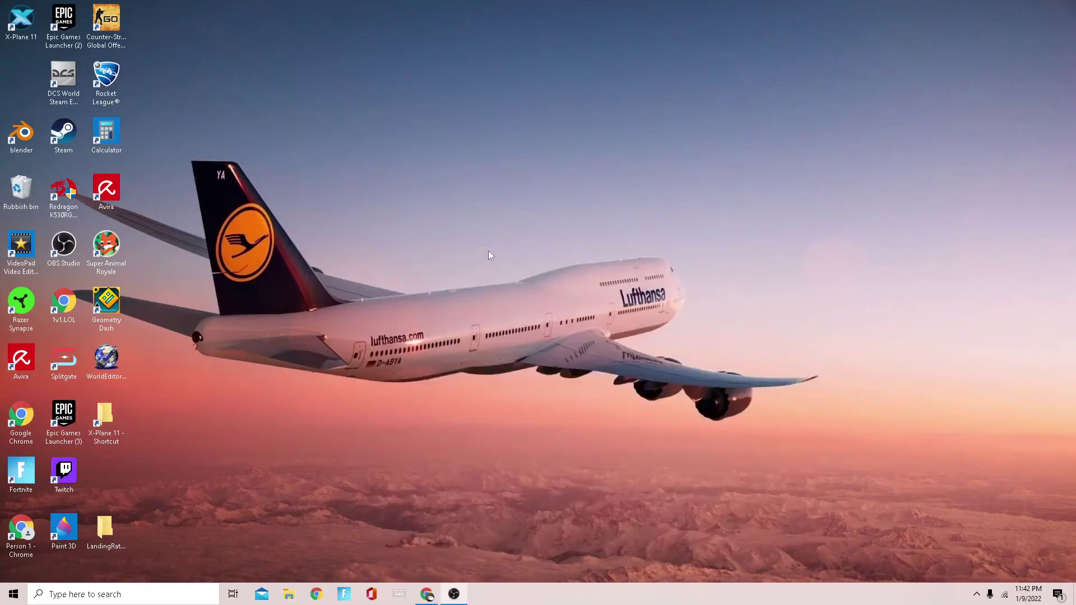
- Launch X-Plane 11 and choose the Piper Cherokee 6 V1.2 for a new flight
double_click(25, 21)
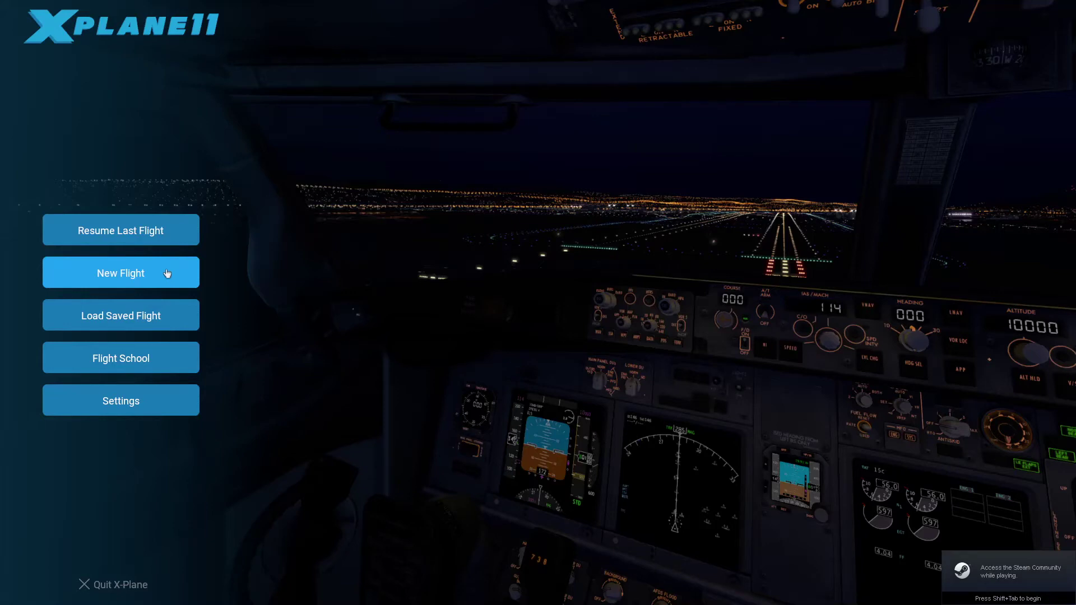
left_click(163, 271)
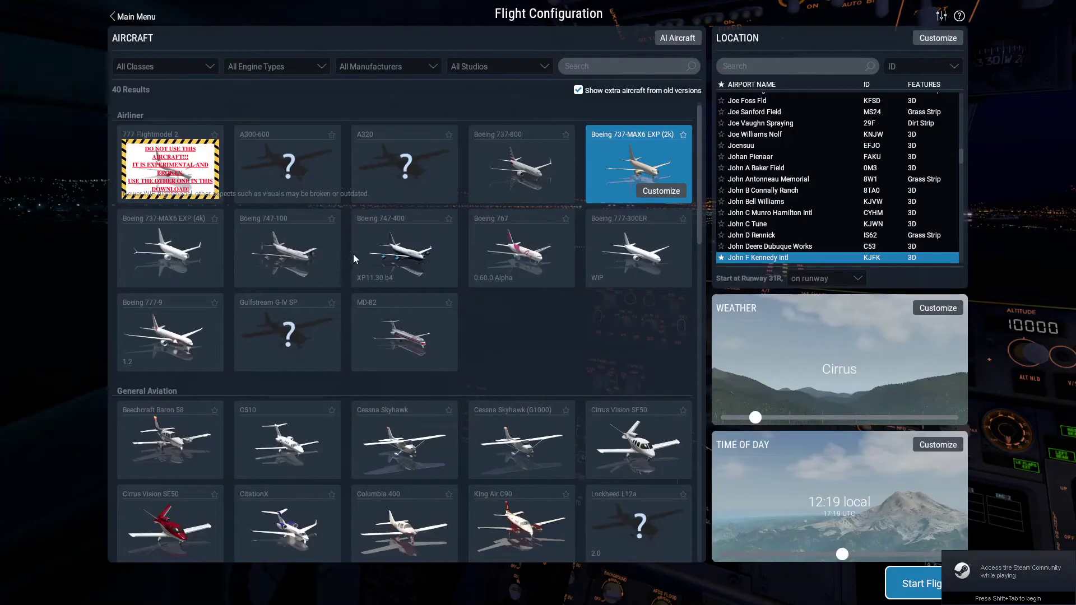
scroll(354, 254, "down", 2)
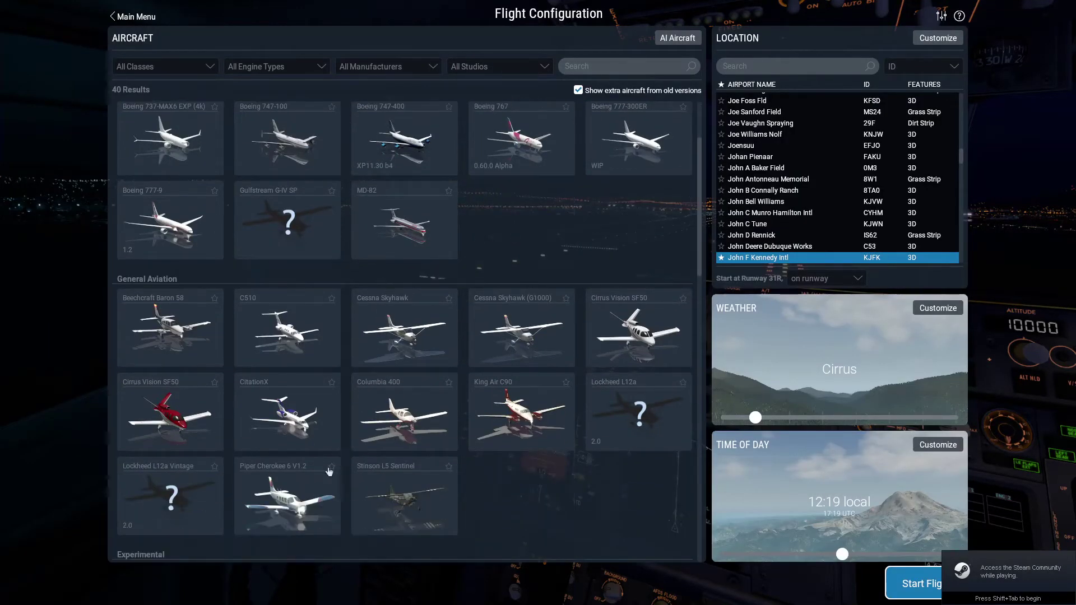
left_click(303, 518)
- Compare liveries and settle on cherokee 6 blue stripes
left_click(624, 68)
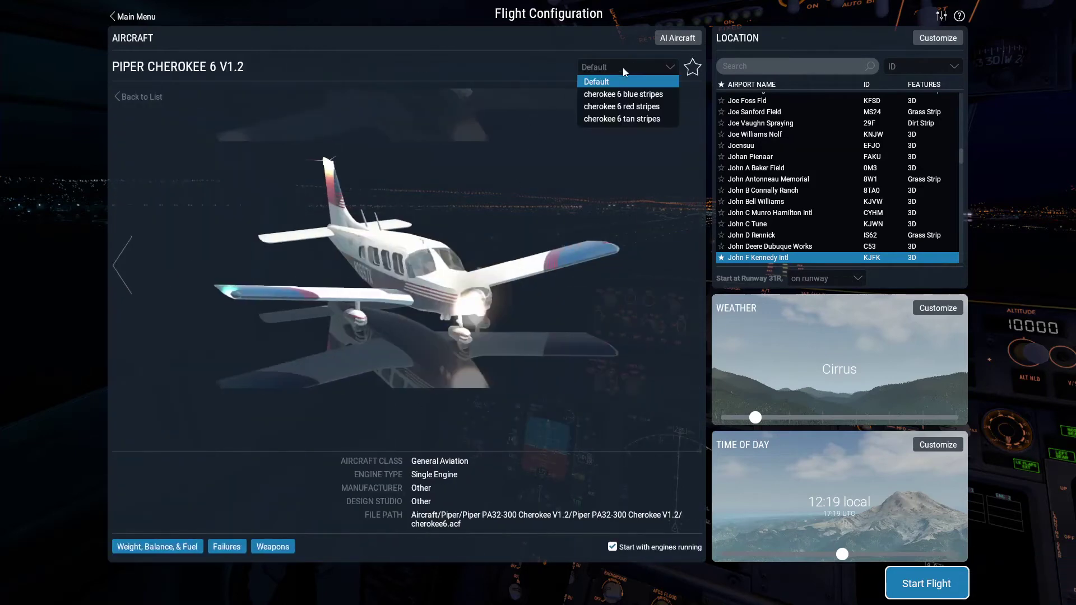
left_click(618, 100)
left_click(626, 69)
left_click(622, 107)
left_click(628, 69)
left_click(617, 107)
left_click(626, 69)
left_click(624, 94)
left_click(629, 66)
left_click(623, 92)
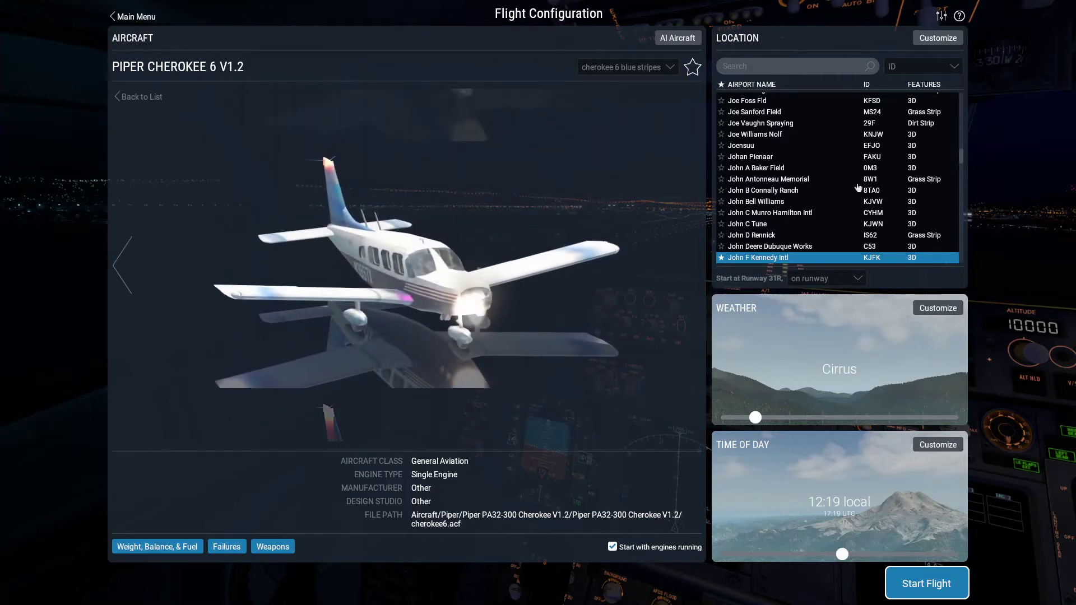
- Filter airports to Favorites, pick McCarran Intl (KLAS), and start the flight
scroll(841, 140, "up", 5)
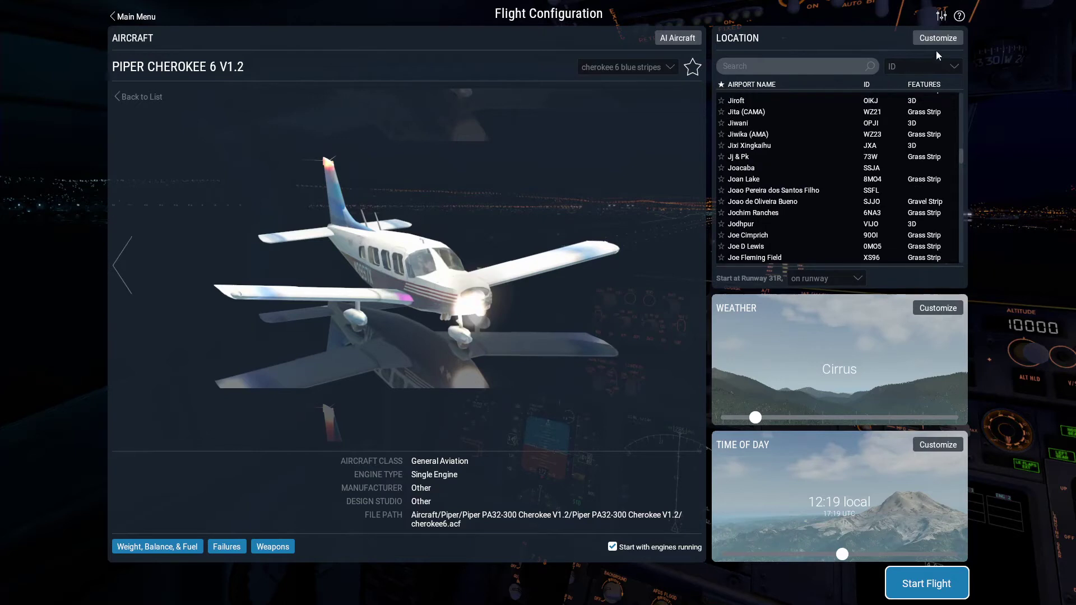
left_click(931, 66)
left_click(918, 167)
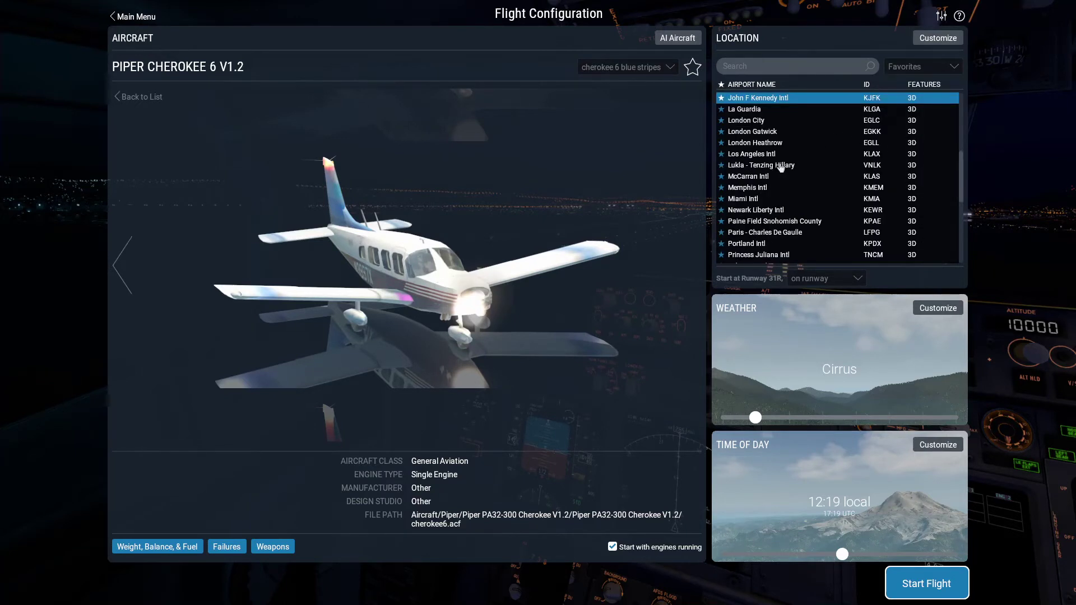
scroll(782, 168, "down", 2)
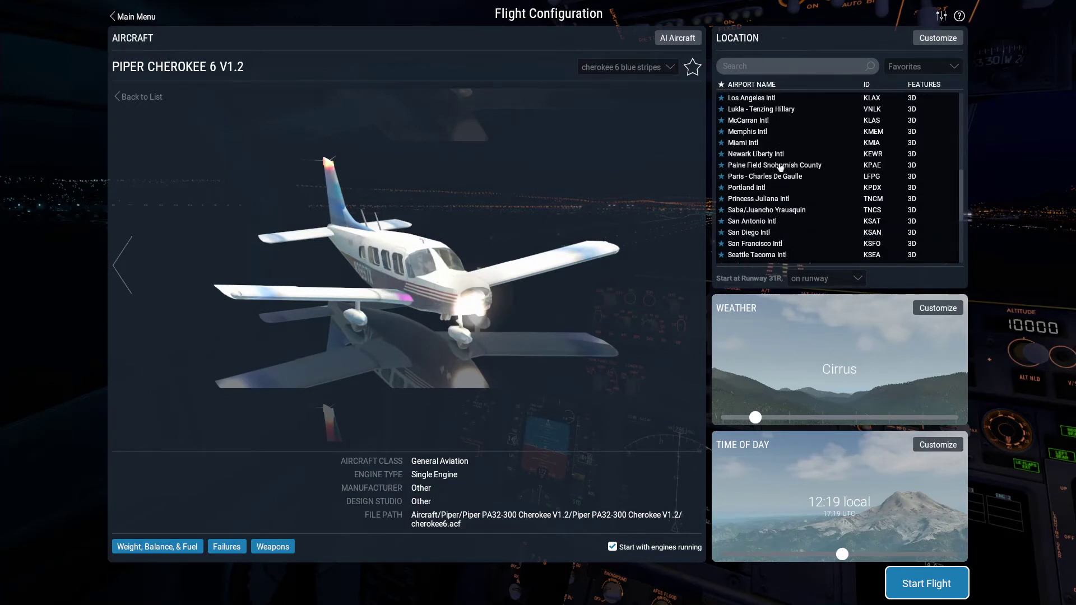
left_click(762, 123)
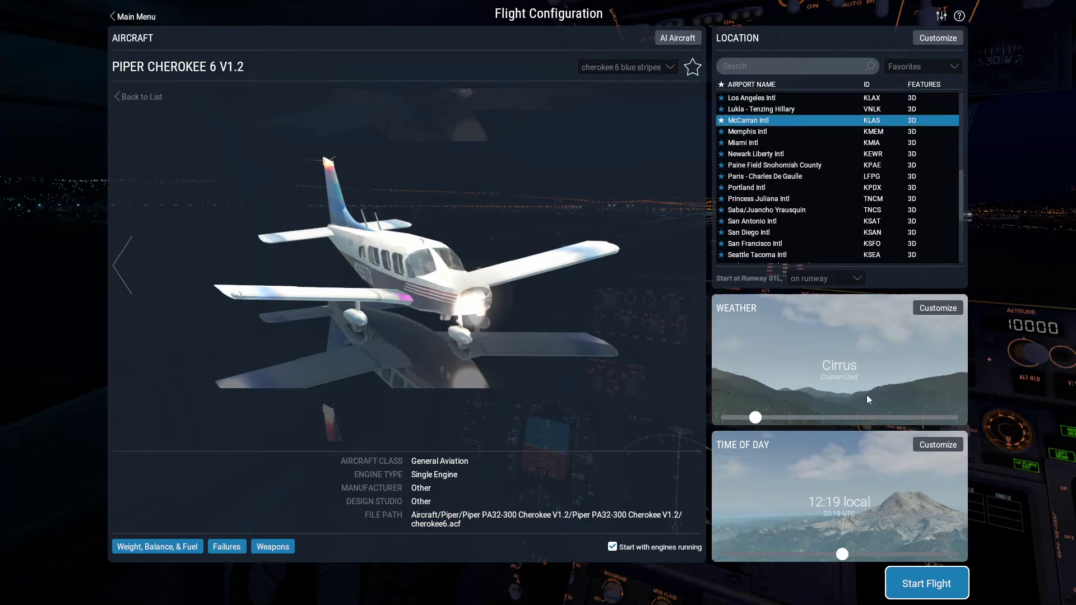
left_click(927, 584)
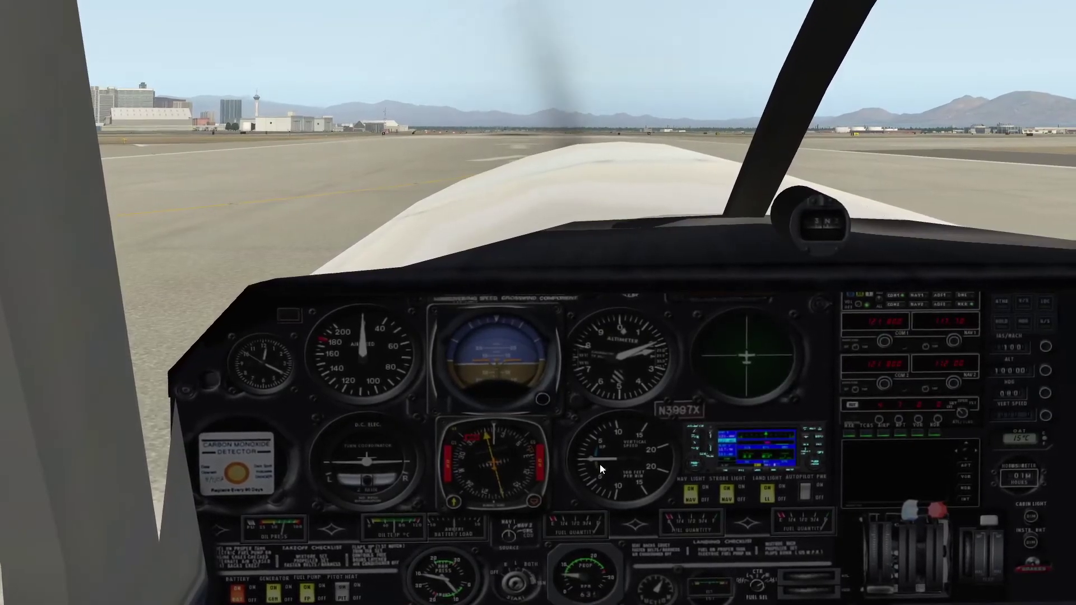
- Nudge the cockpit view, then switch to the external chase view behind the Cherokee
key("Down")
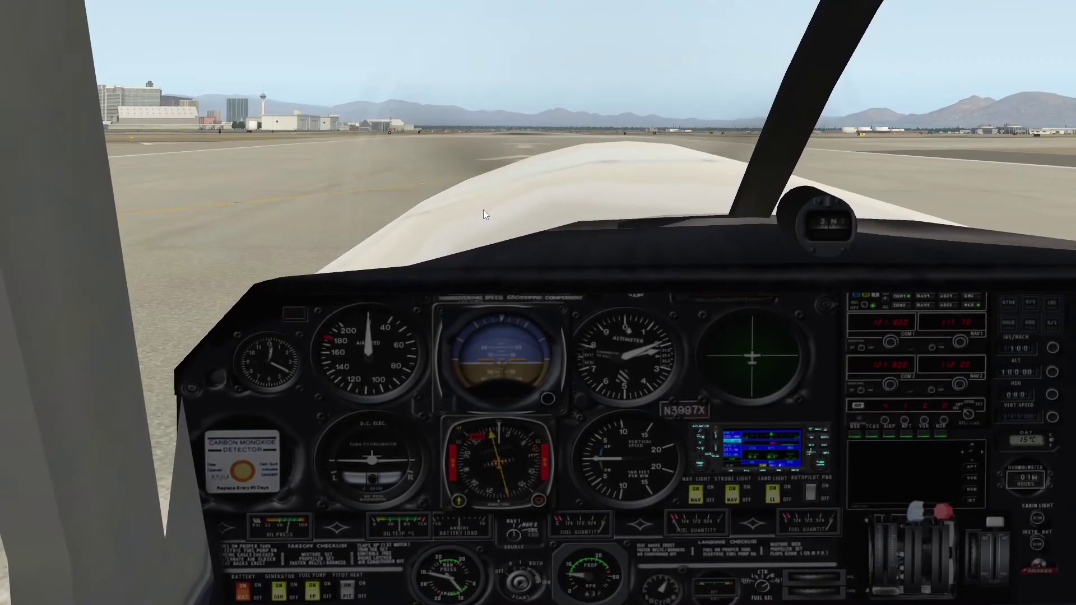
key("shift+8")
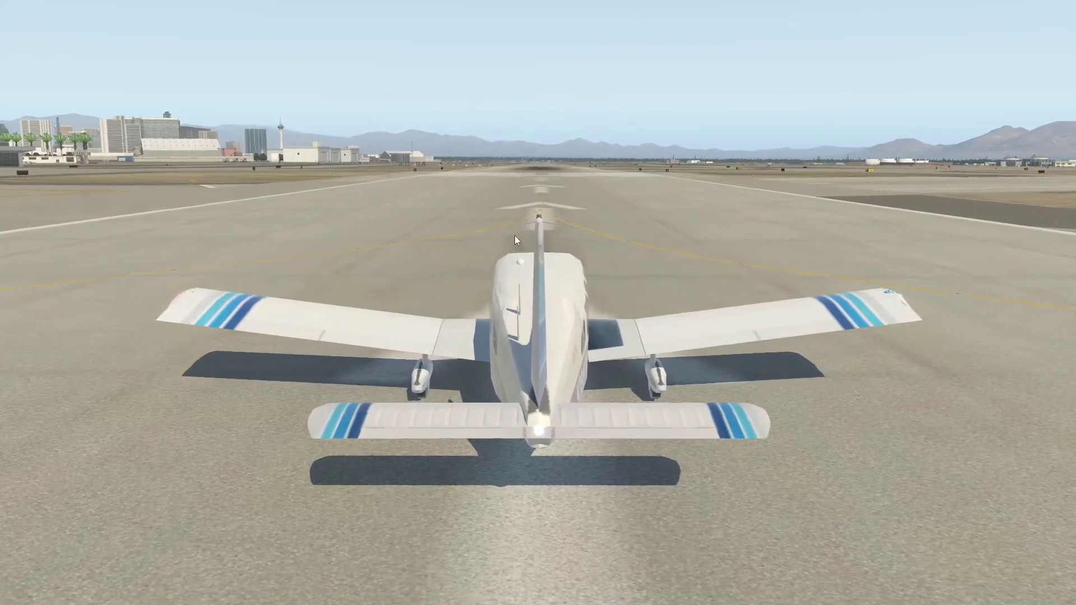
- Switch on the Cherokee's wingtip and landing lights with the L hotkey
key("l")
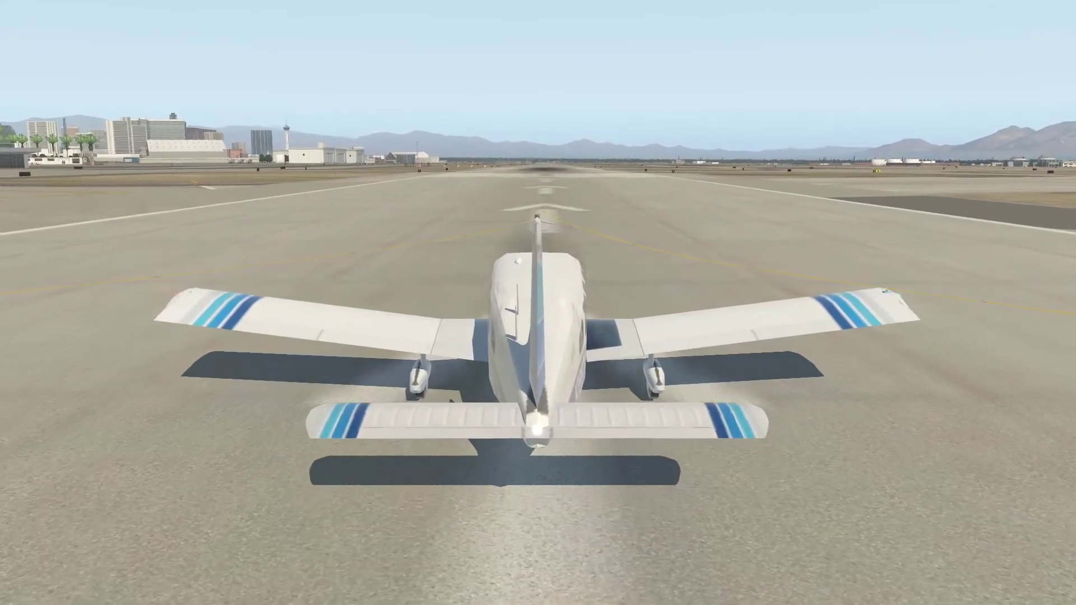